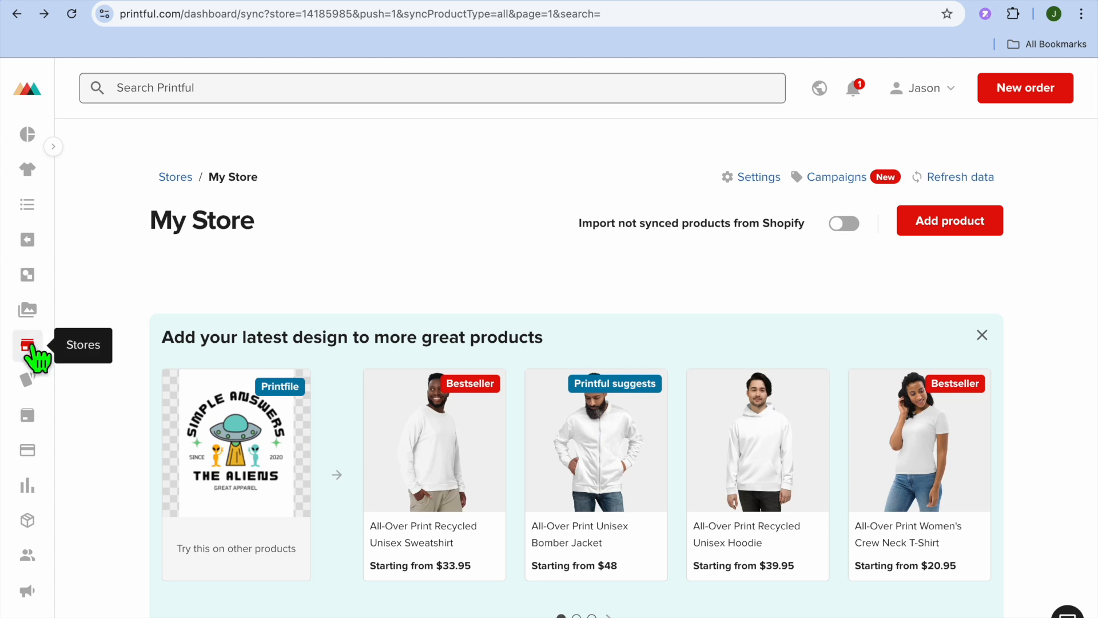
Step: View the e-commerce platforms that can be connected when creating a new store
click(27, 346)
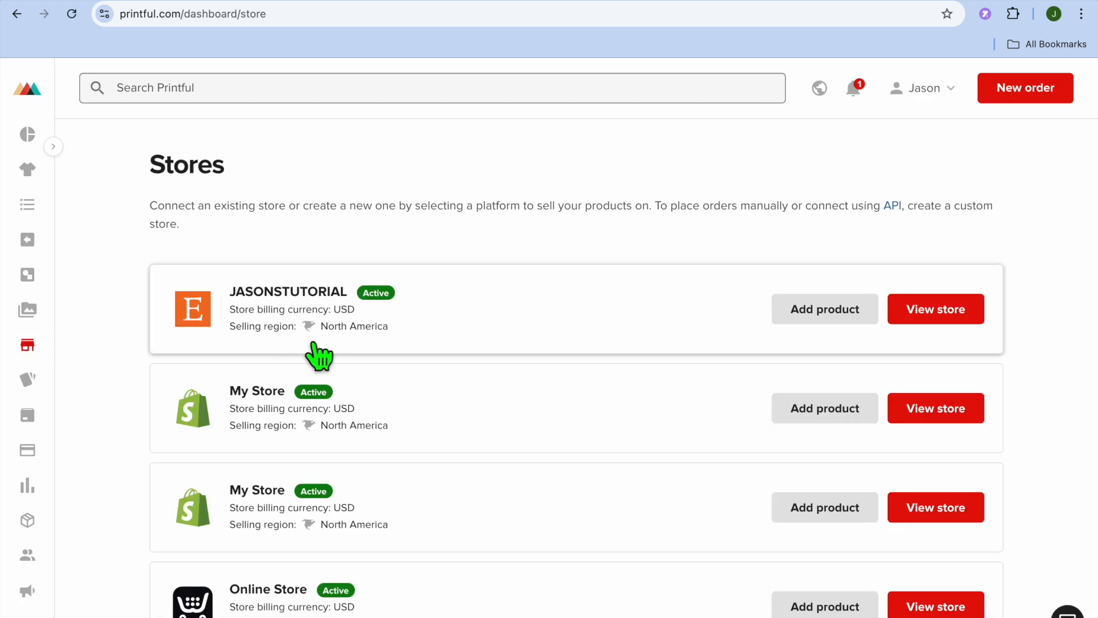
scroll(318, 355, down, 10)
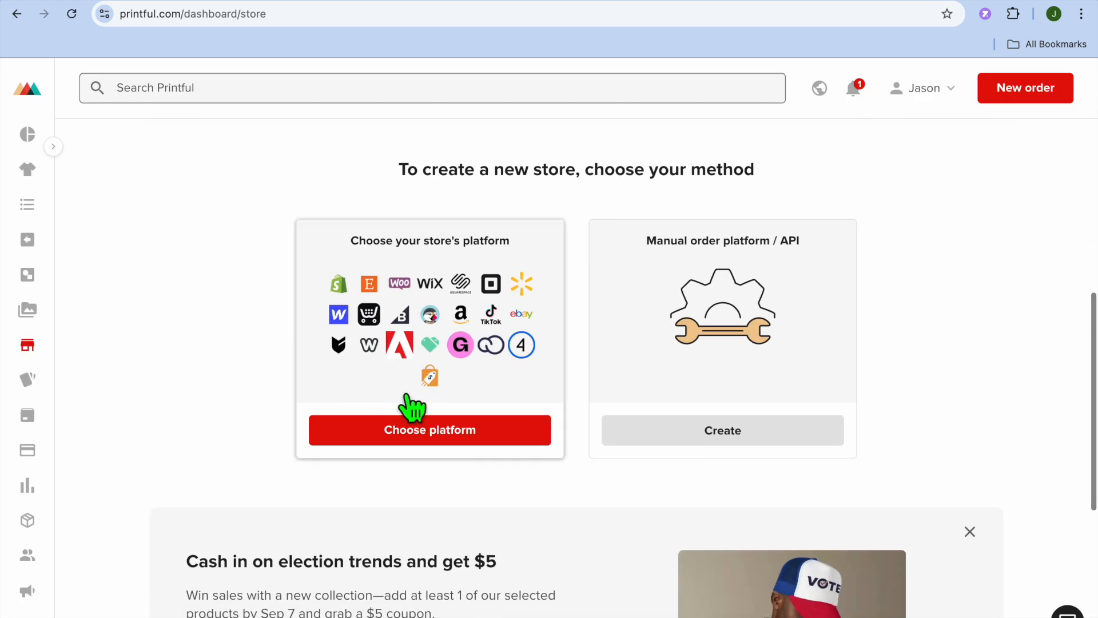
click(421, 432)
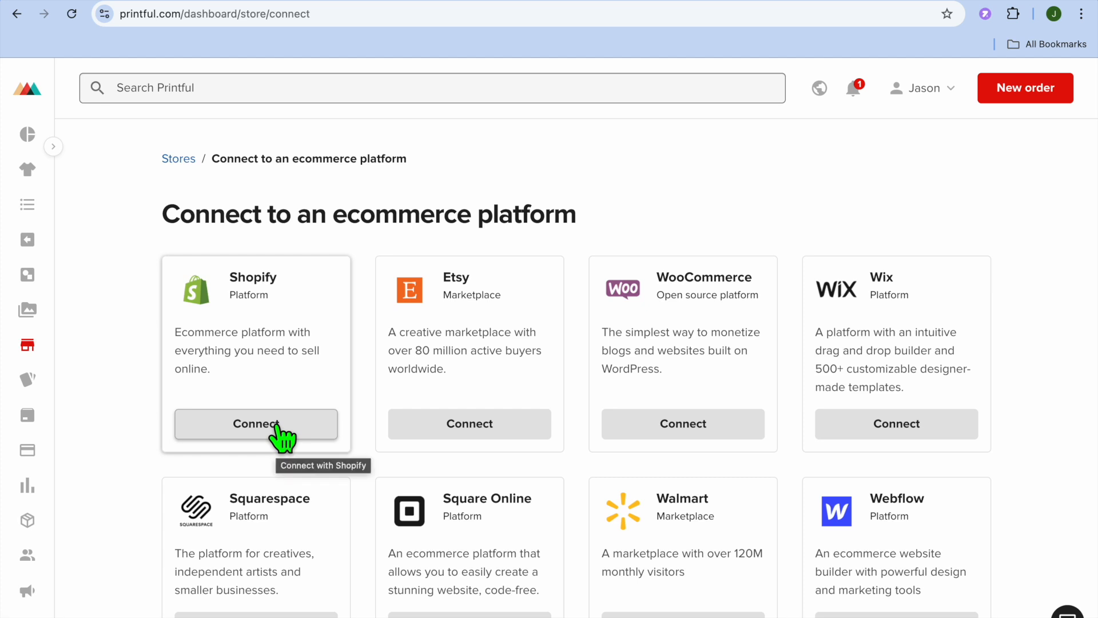
Step: Start adding a product to the first Shopify store in the Stores list, searching for COASTER and choosing the Cork-Back Coaster
click(30, 347)
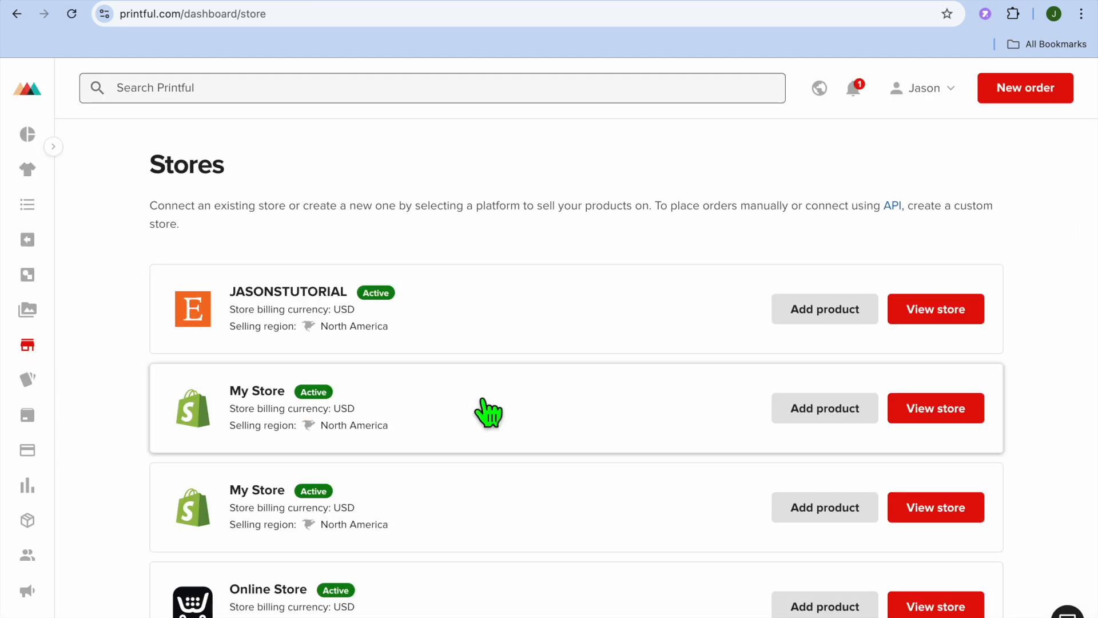
click(827, 409)
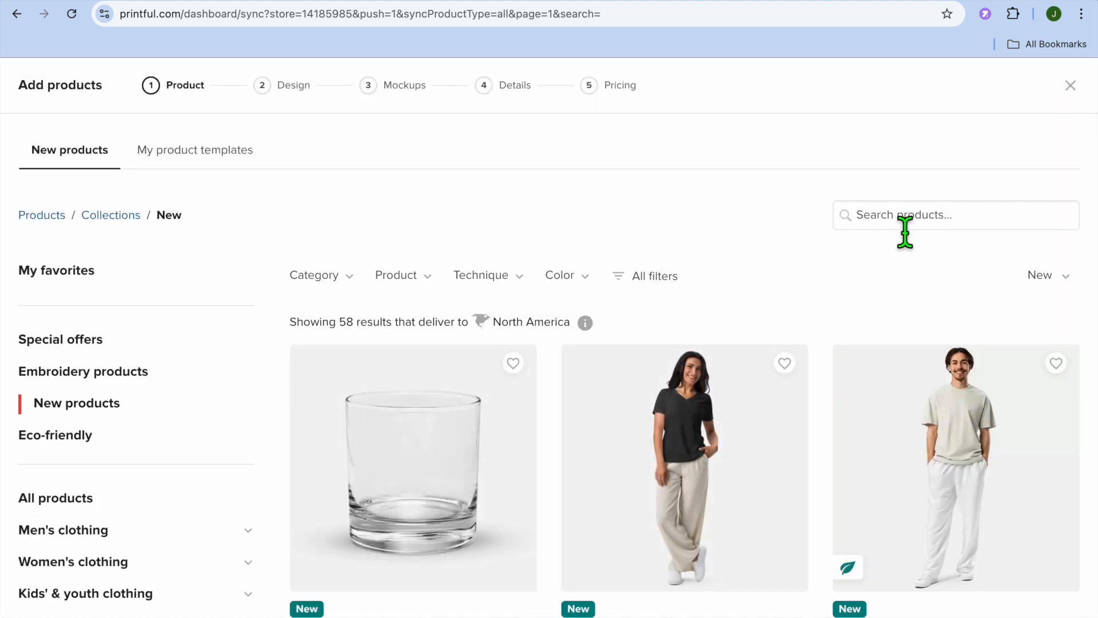
click(897, 227)
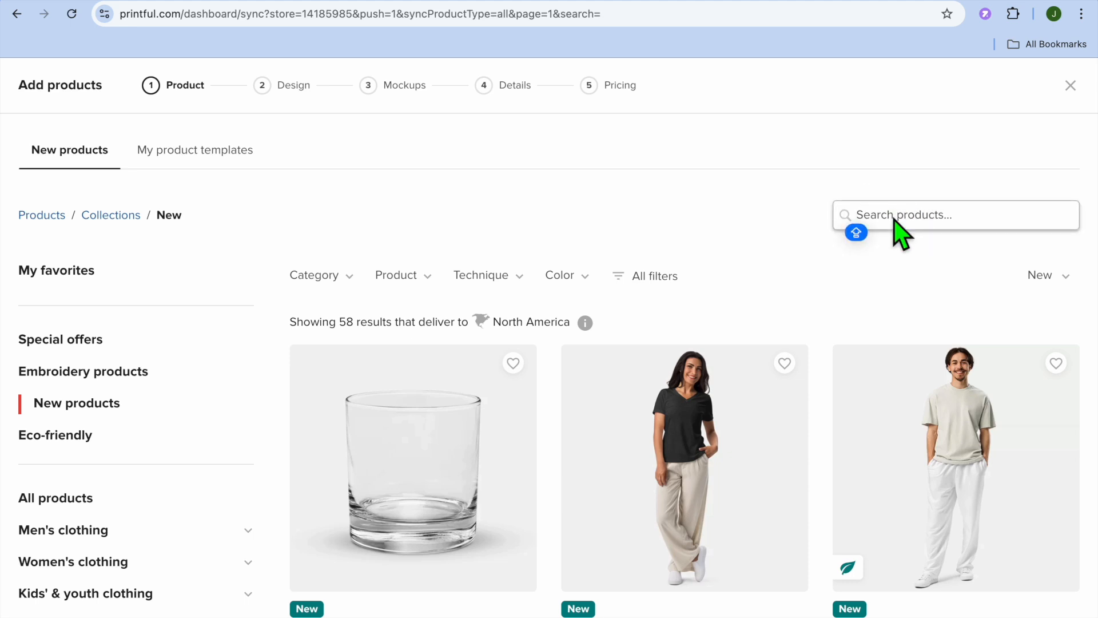
text(COASTER)
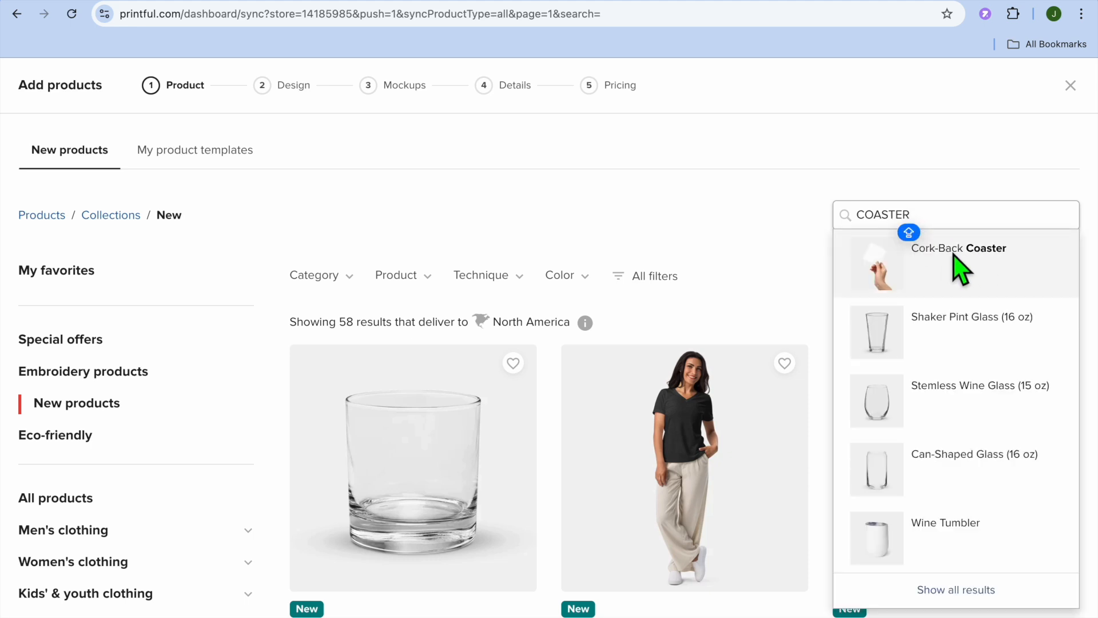
click(892, 247)
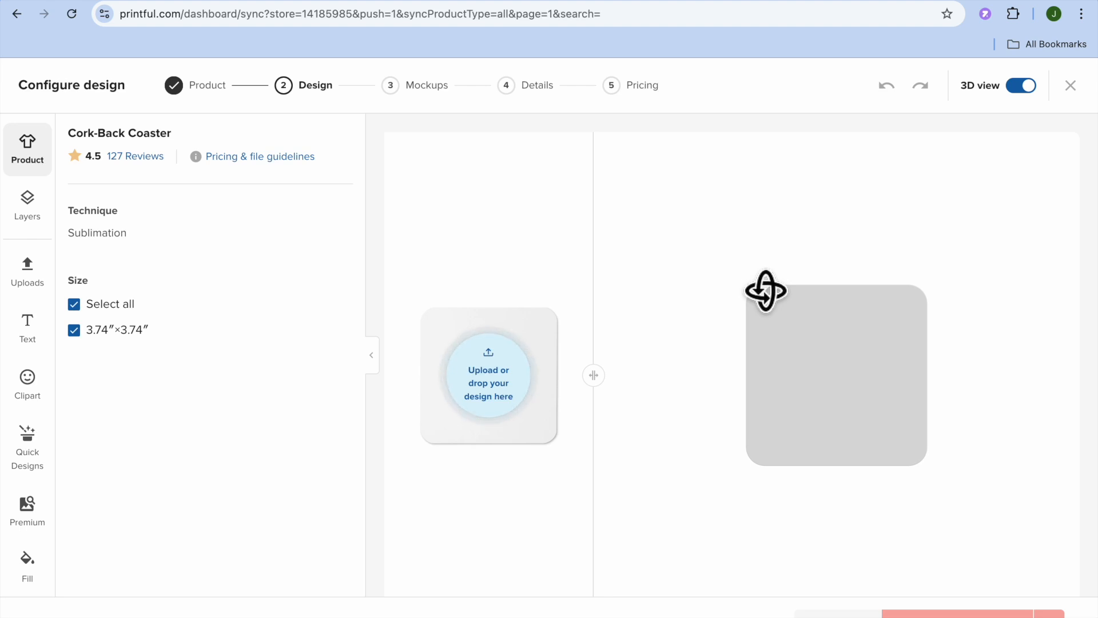
Step: Switch to Canva and look over the T-shirt logo templates and the home page's design search suggestions
click(918, 2)
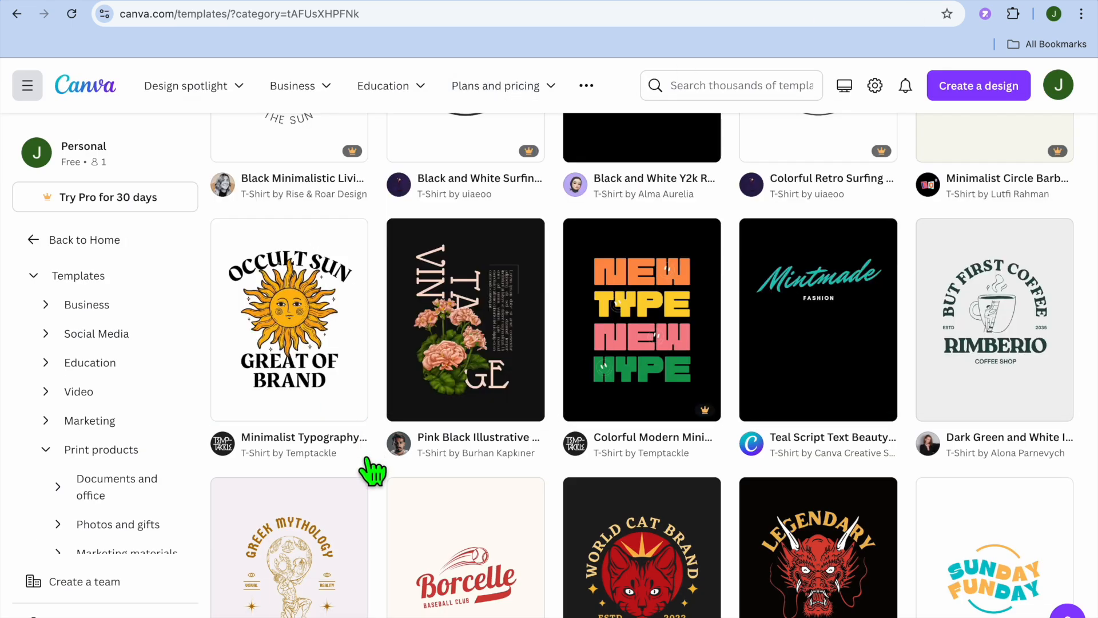
scroll(373, 470, up, 10)
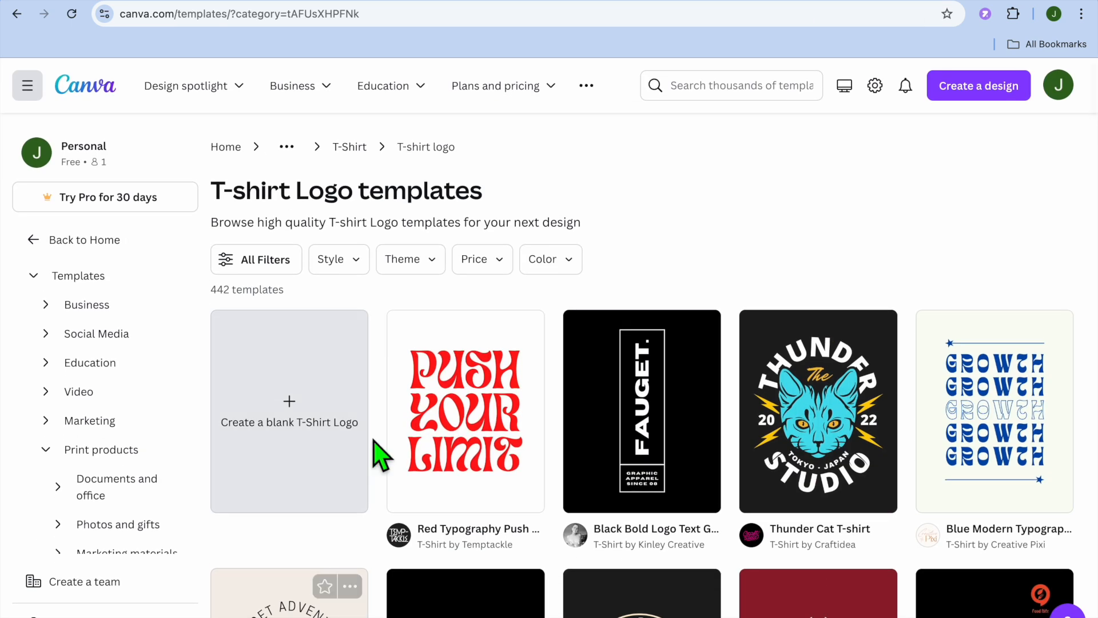
click(101, 88)
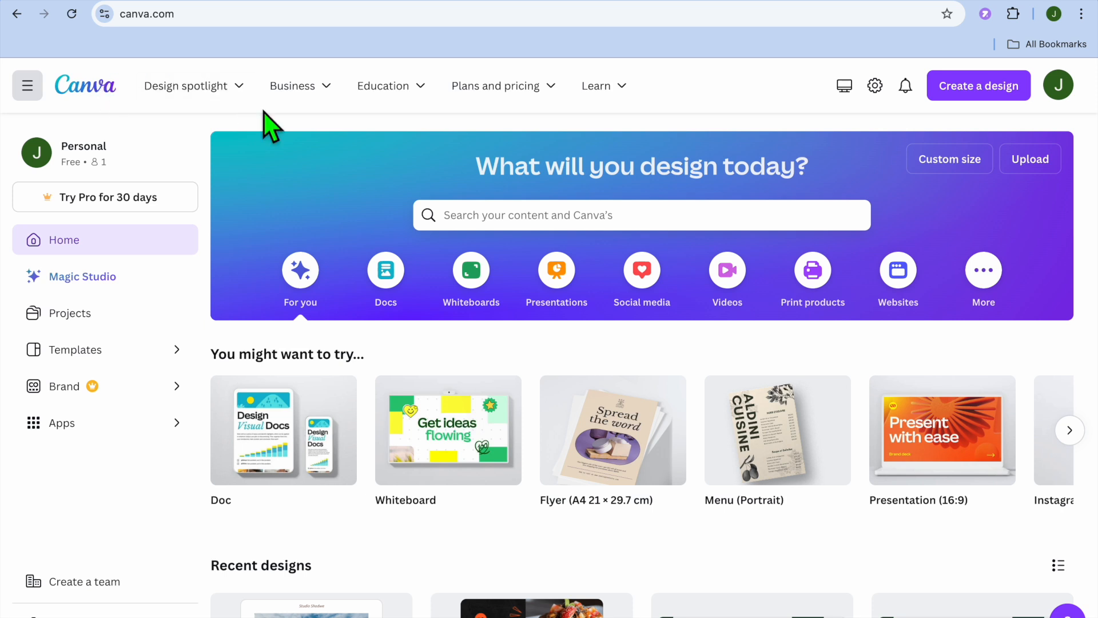
click(460, 213)
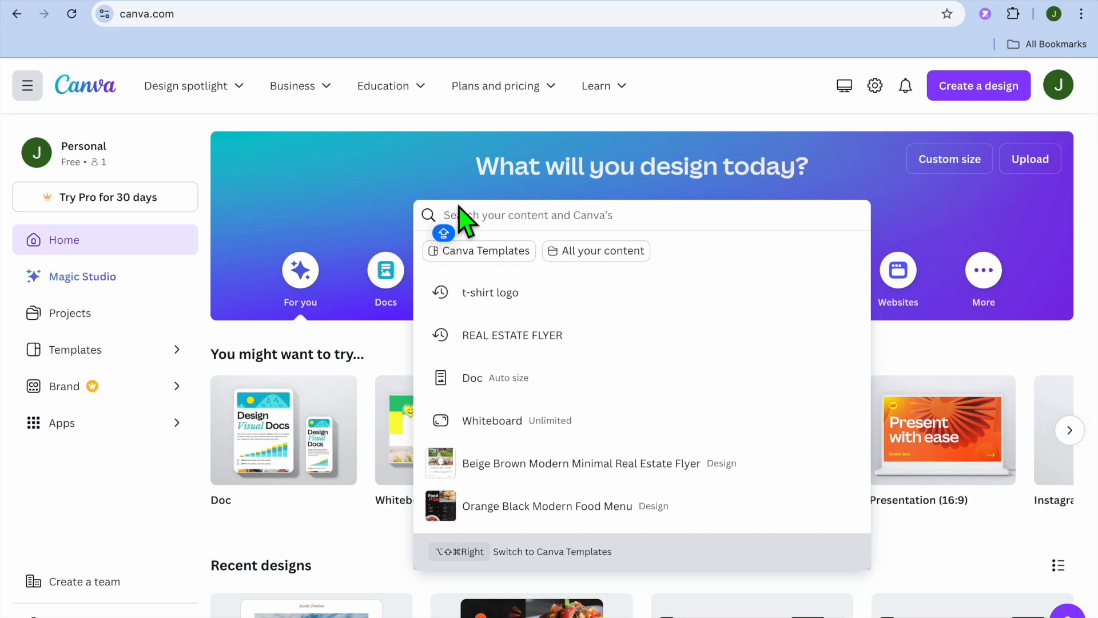
click(373, 191)
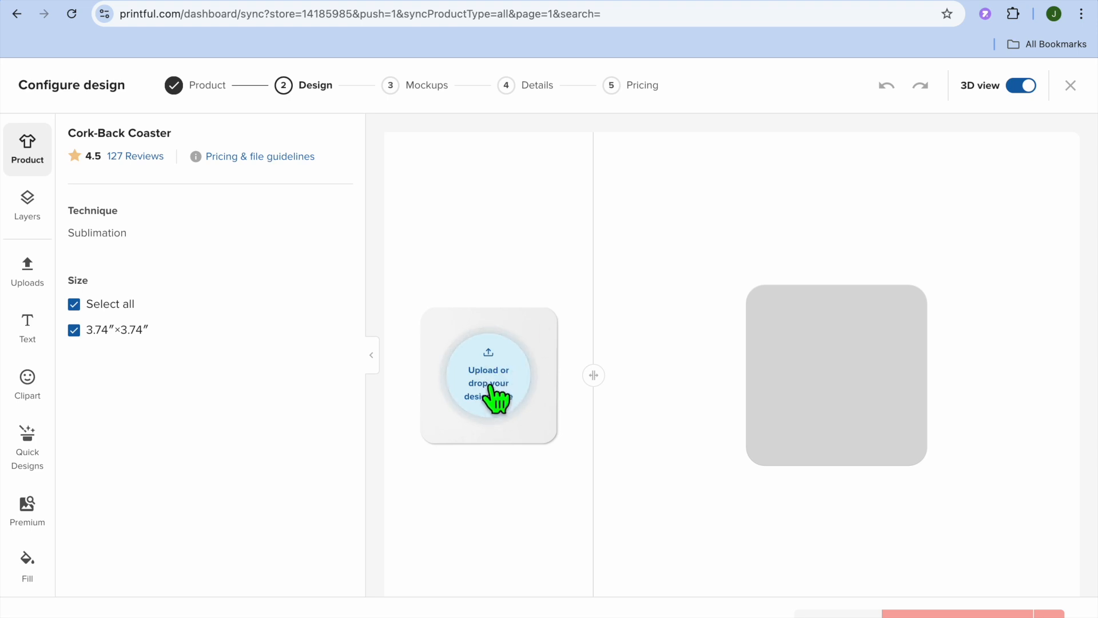
Step: In Printful, place Green-and-White-Cute-Playful-Positive-Vibes-Only-Mug.png from the file library on the coaster
click(490, 377)
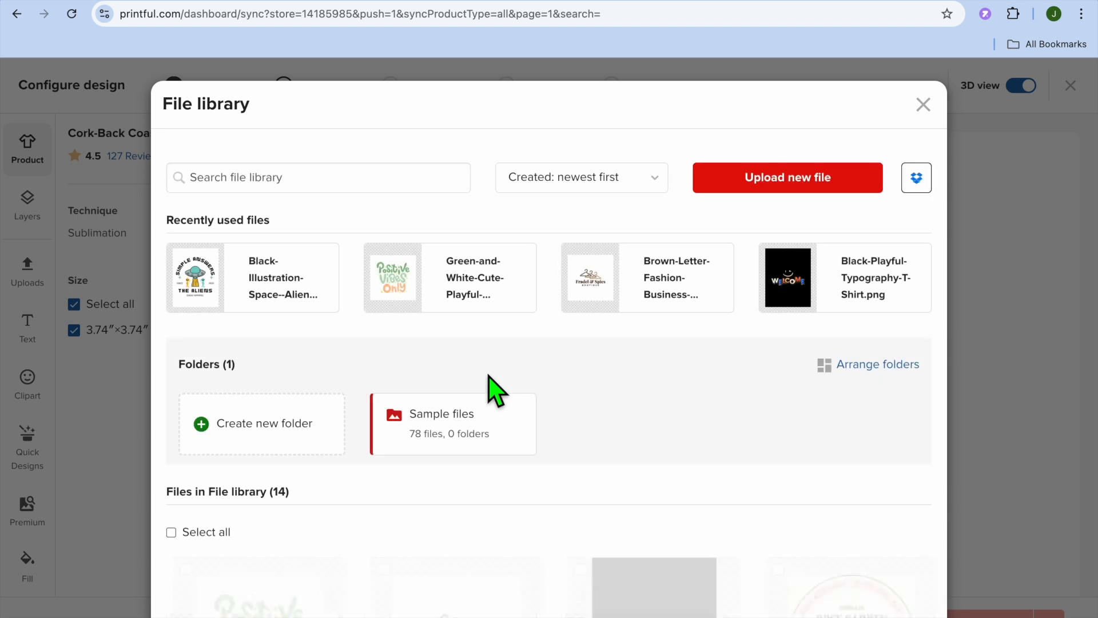
scroll(417, 380, down, 5)
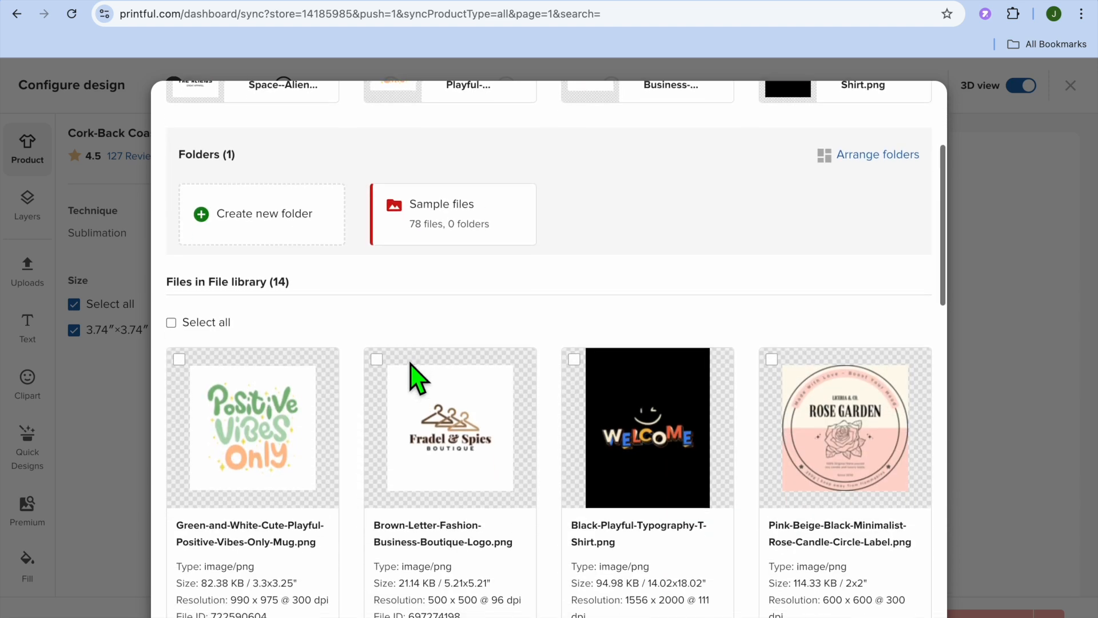
mouse_move(293, 390)
scroll(471, 318, up, 5)
mouse_move(805, 247)
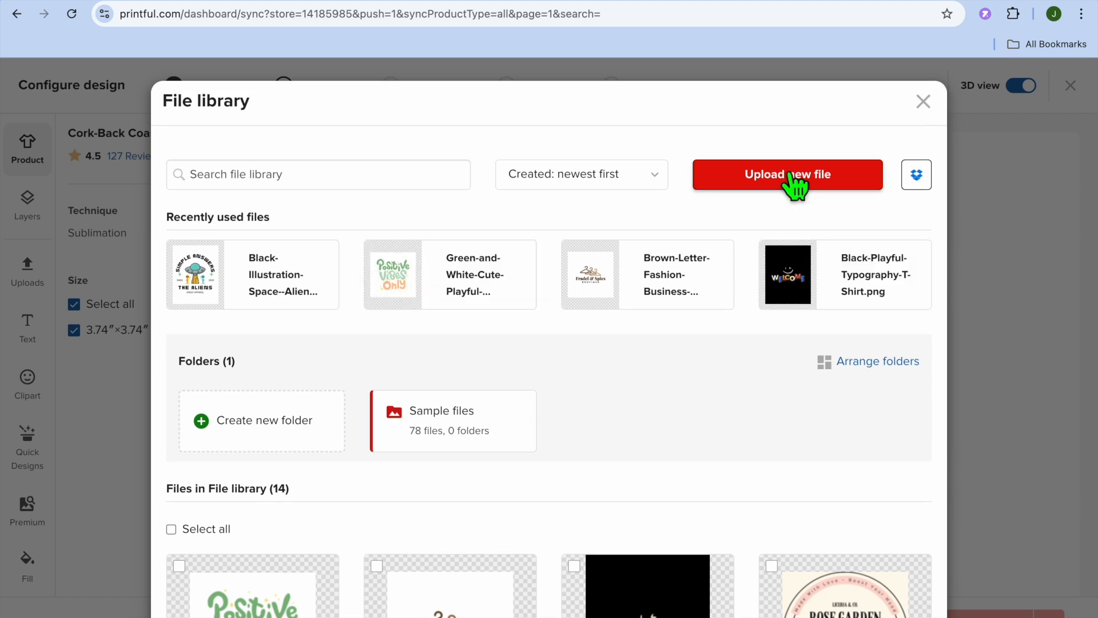
scroll(560, 532, down, 4)
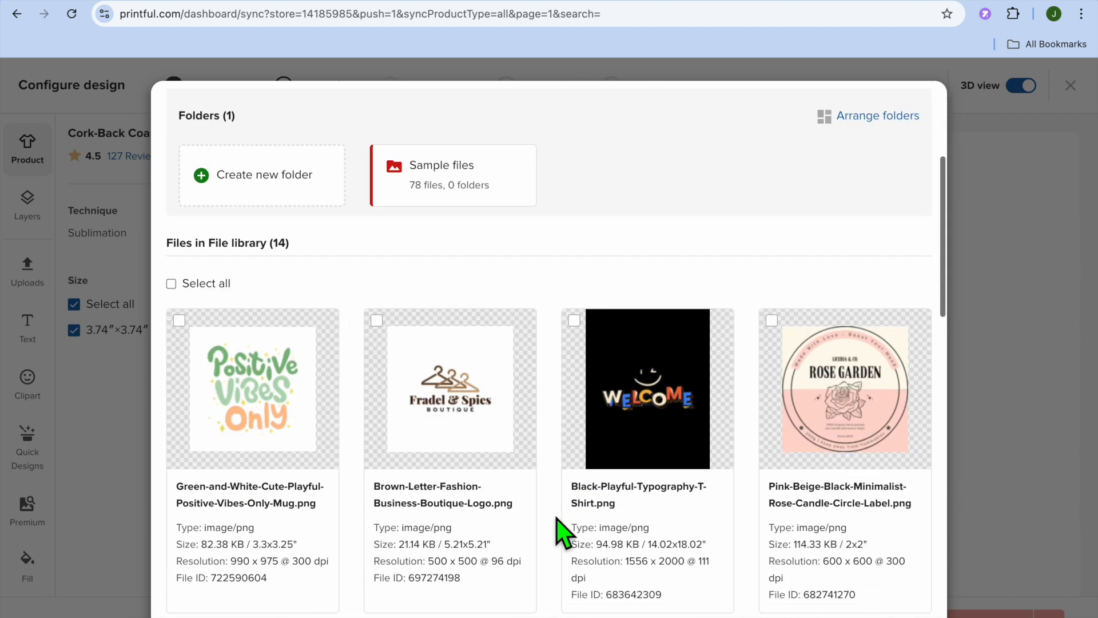
click(300, 380)
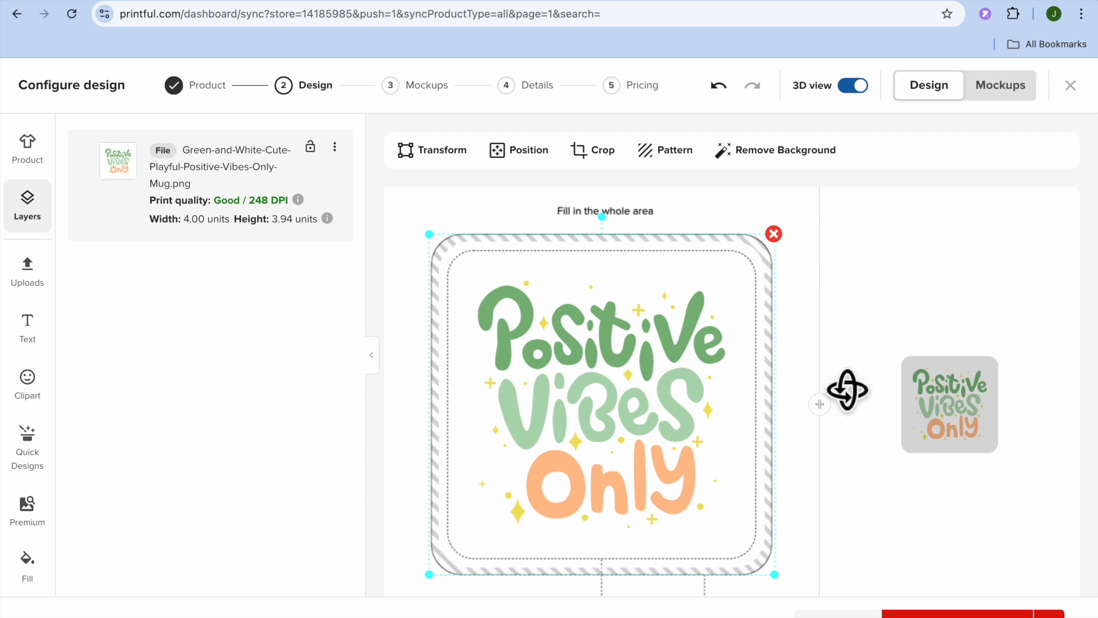
Step: Accept the coaster design and use the basic mockup with a coffee cup on a wooden table as the main image
scroll(846, 387, down, 3)
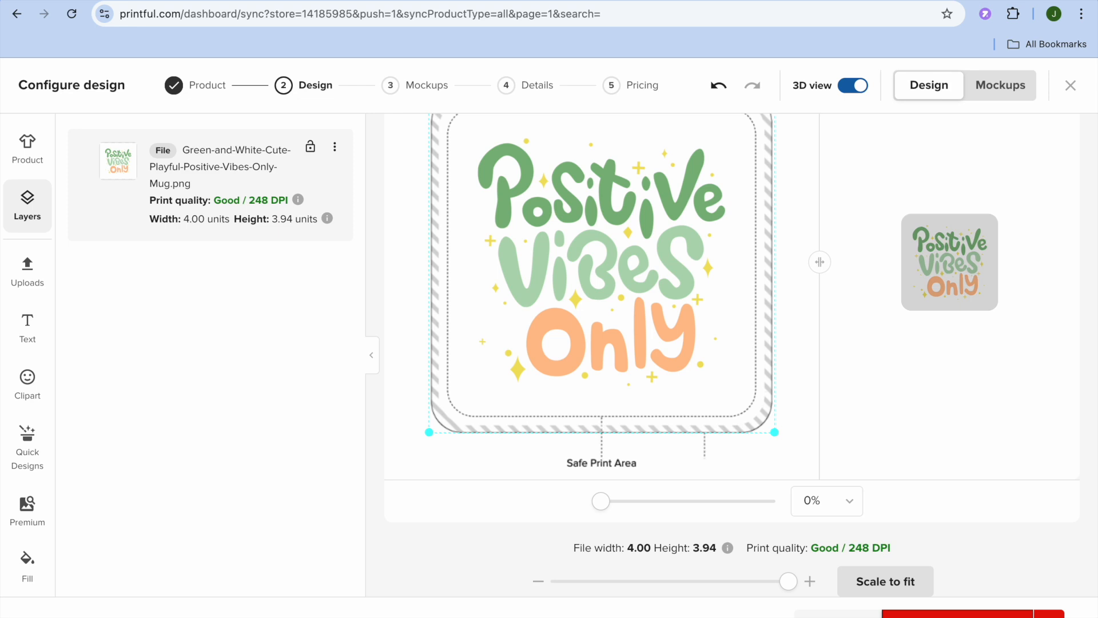
click(957, 614)
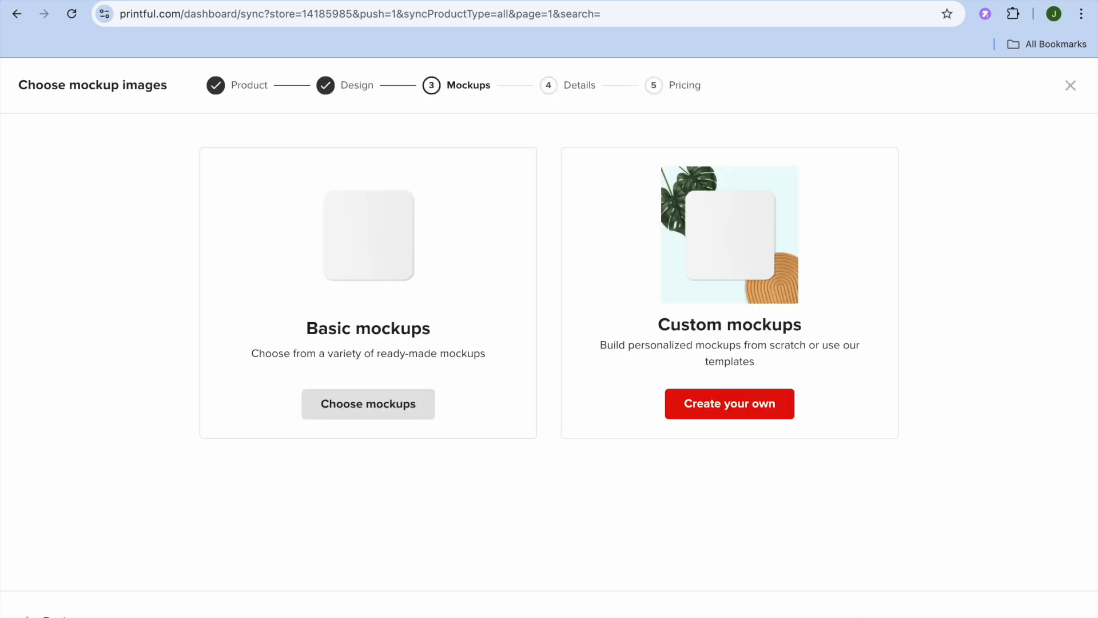
click(382, 403)
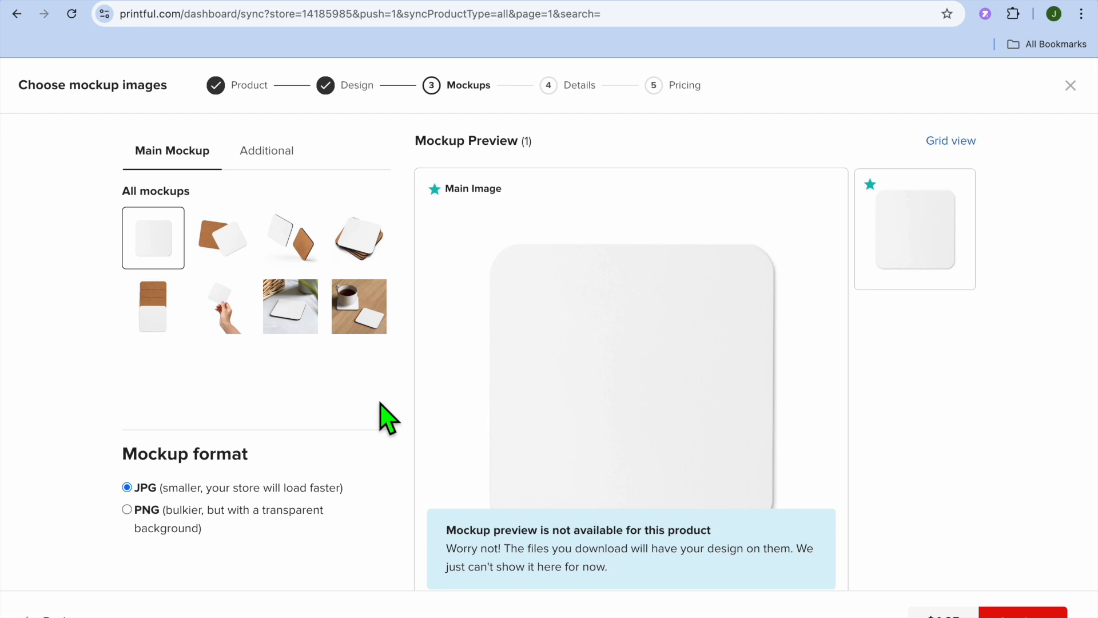
click(369, 314)
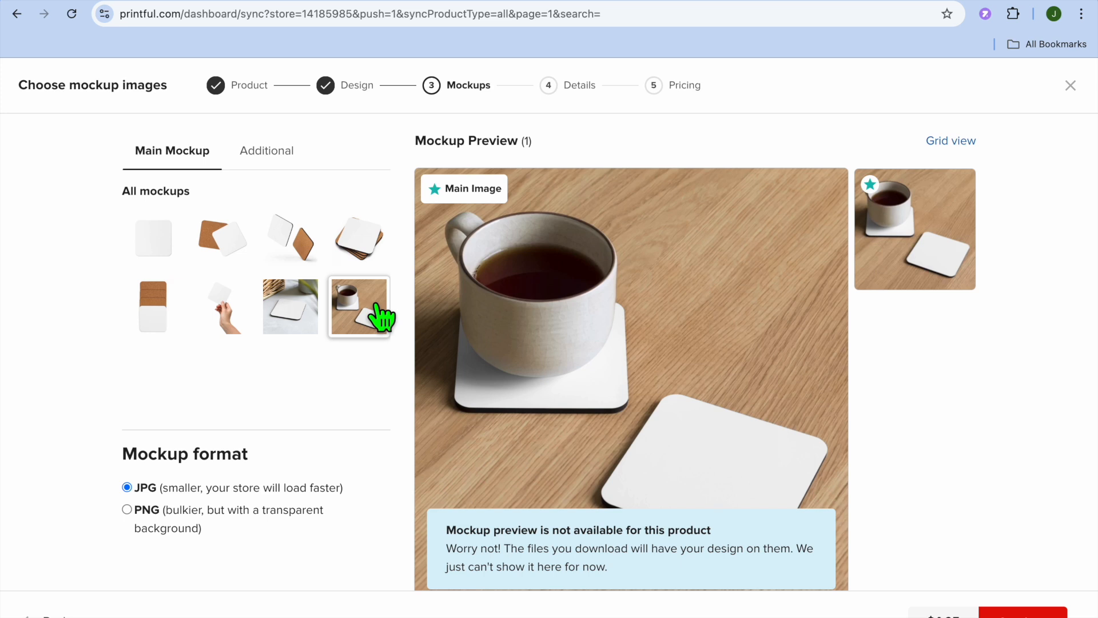
scroll(1020, 543, down, 1)
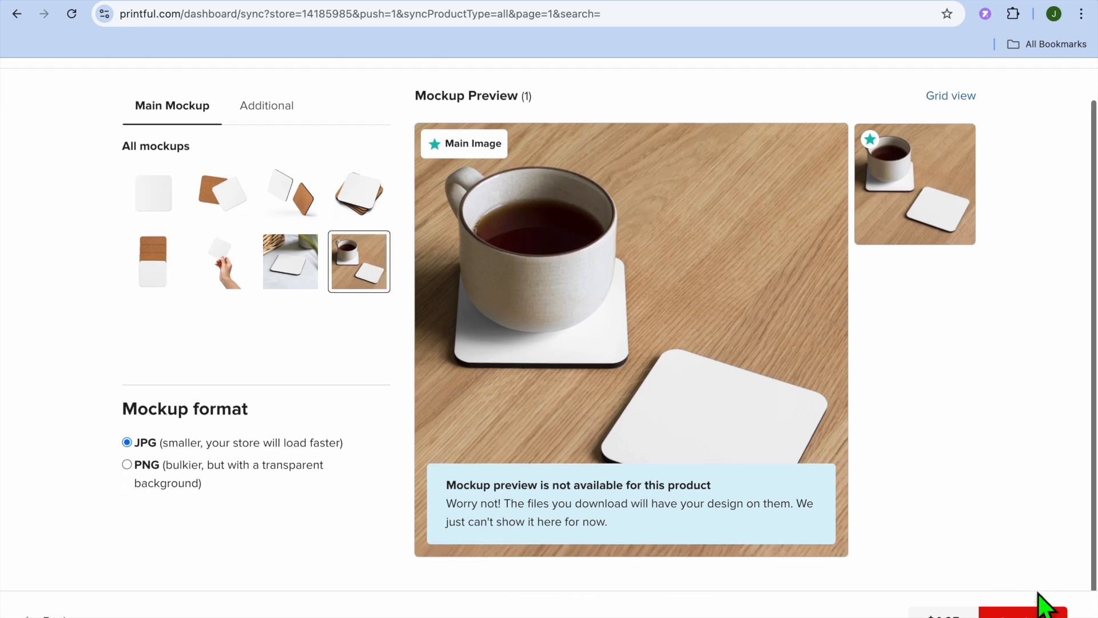
click(1024, 612)
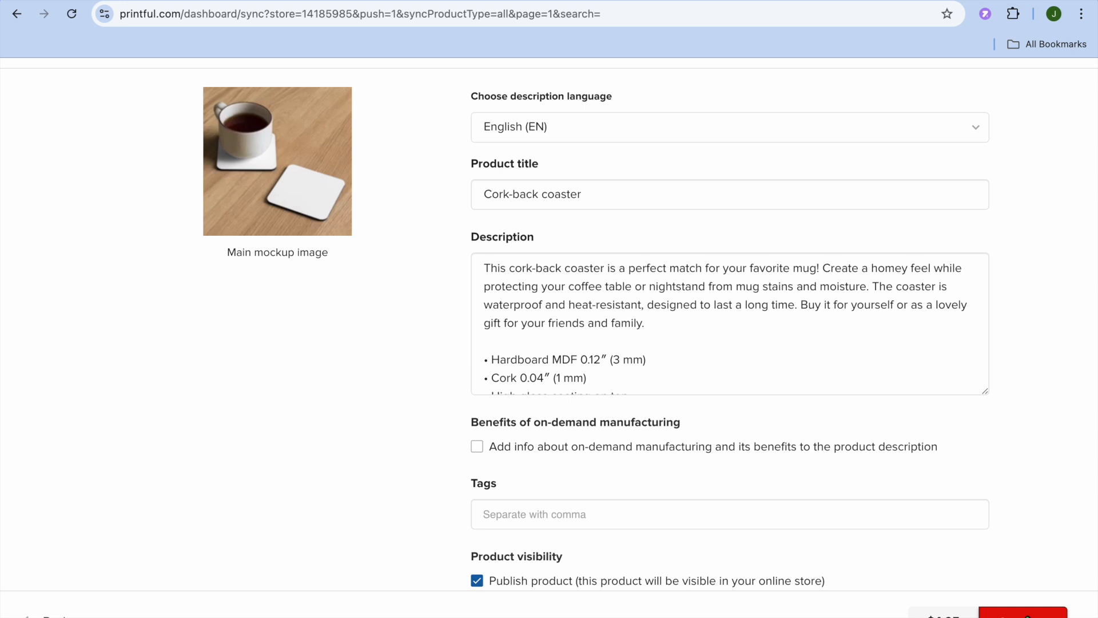
Step: Review the coaster's product title, description and visibility details, and continue to the pricing stage
click(613, 209)
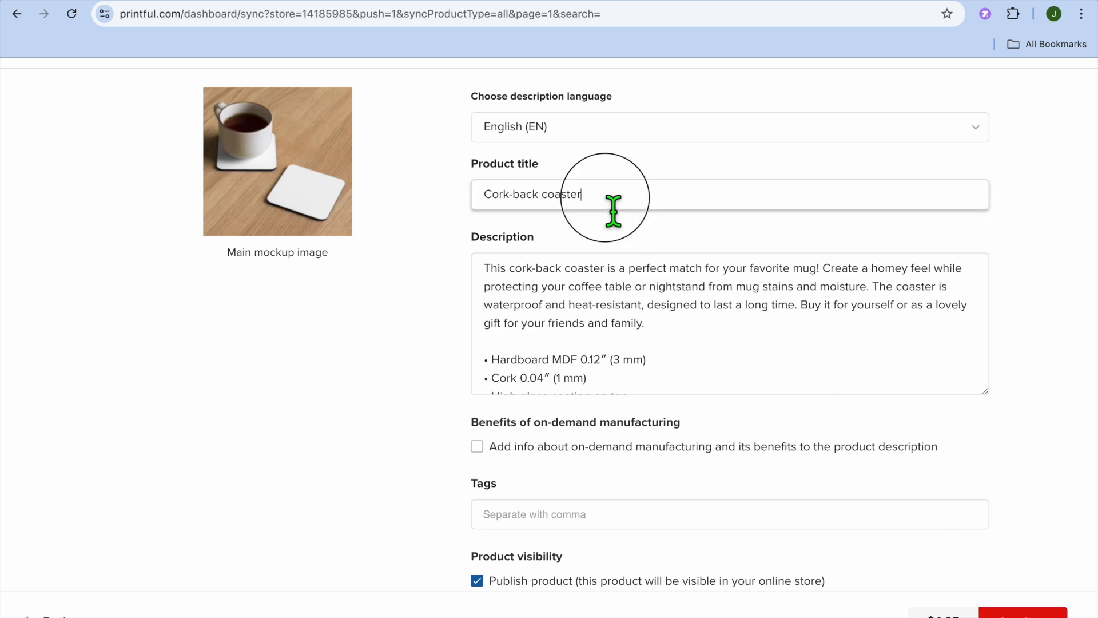
click(637, 331)
scroll(632, 337, down, 3)
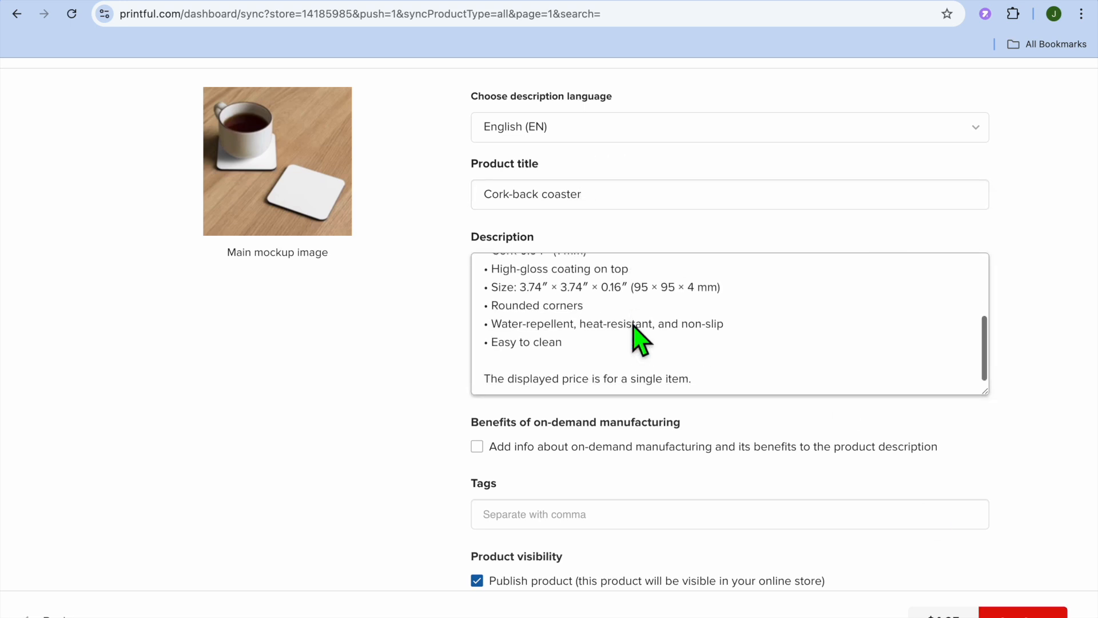
scroll(931, 479, down, 2)
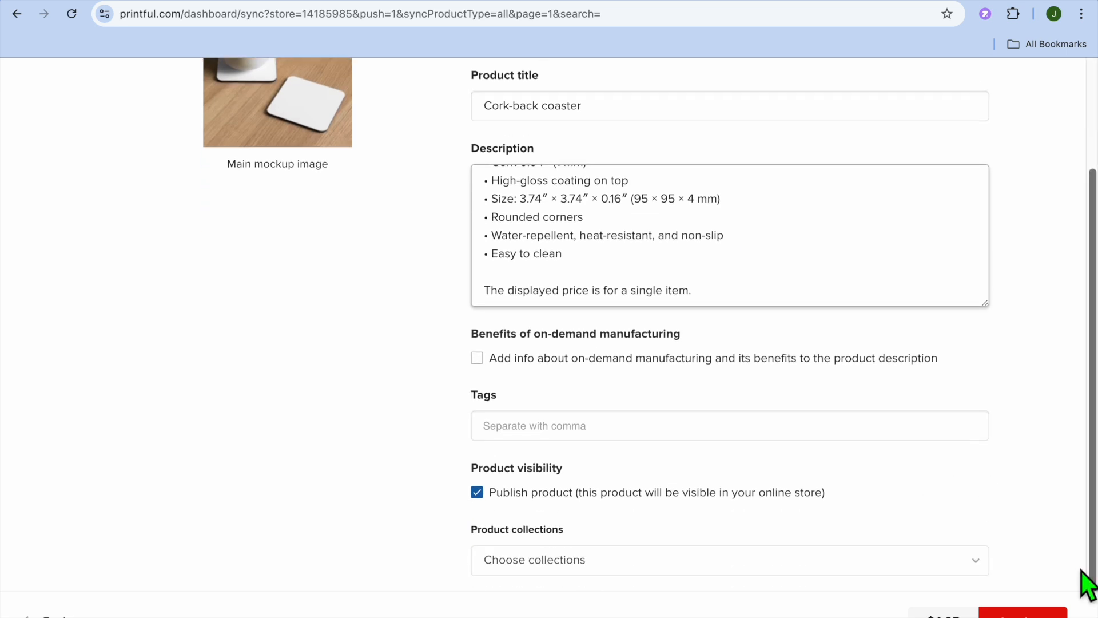
click(1023, 614)
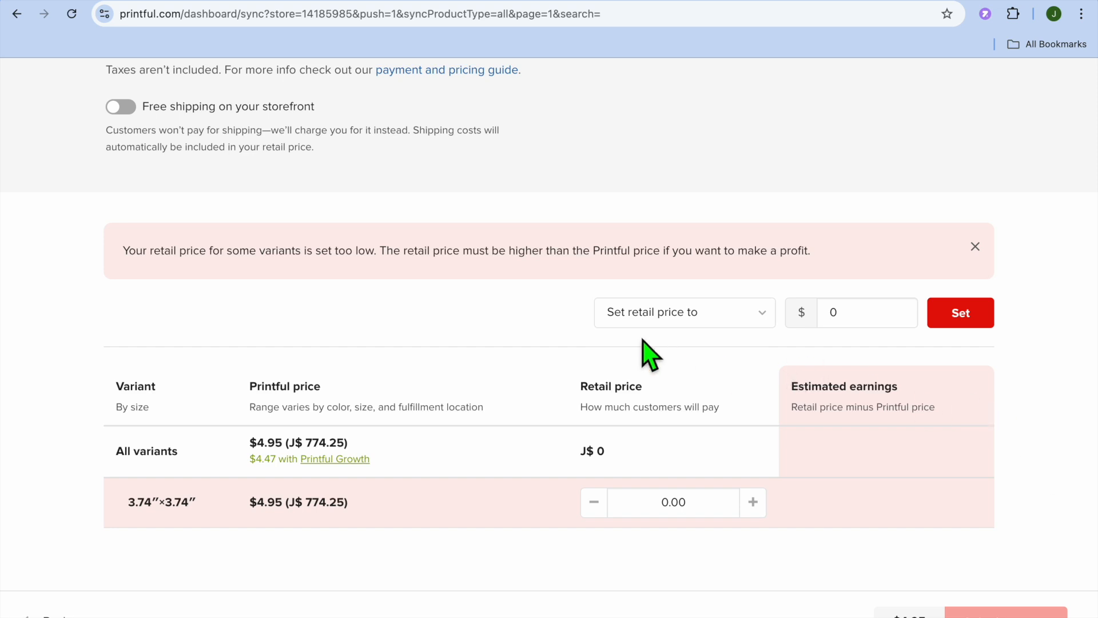
Step: Set the retail price of all coaster variants to 12234 and submit the product to the store
click(854, 323)
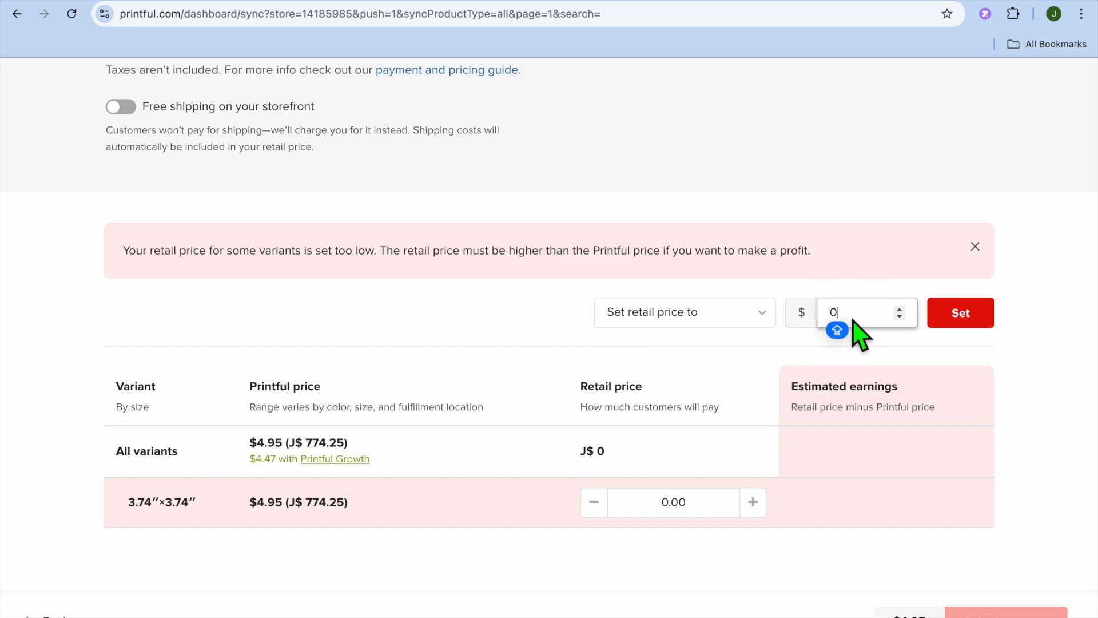
key(BackSpace)
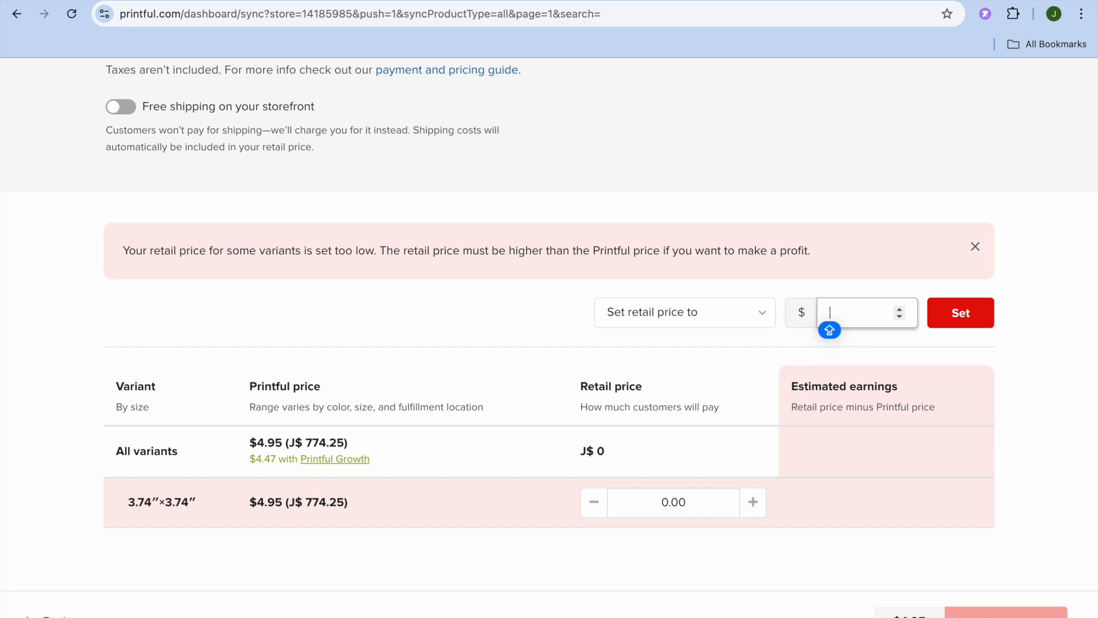
text(12)
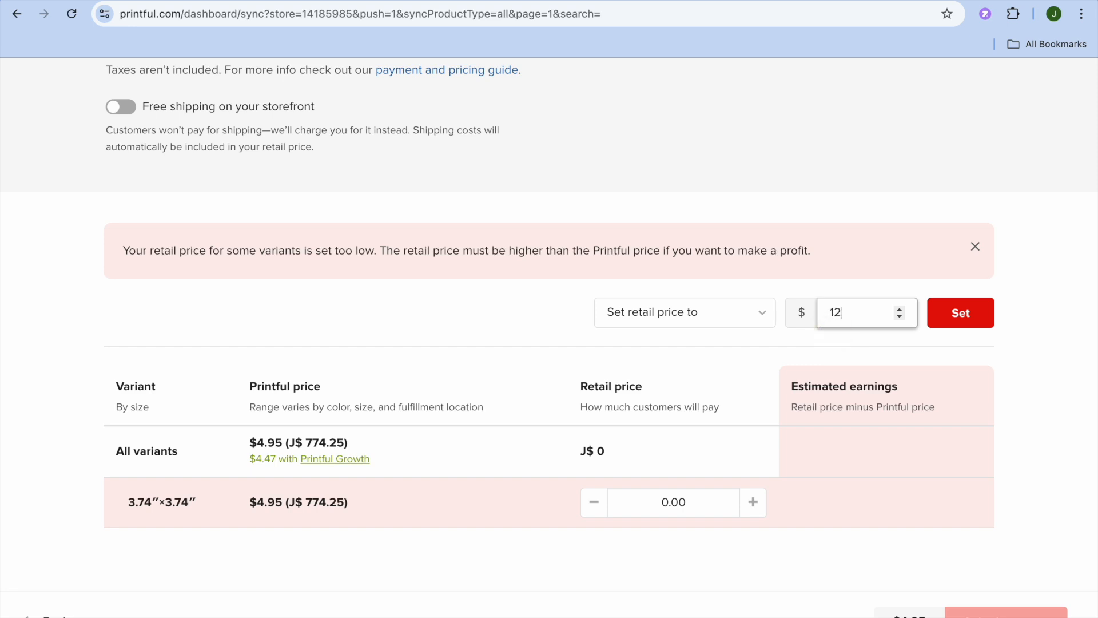
click(960, 314)
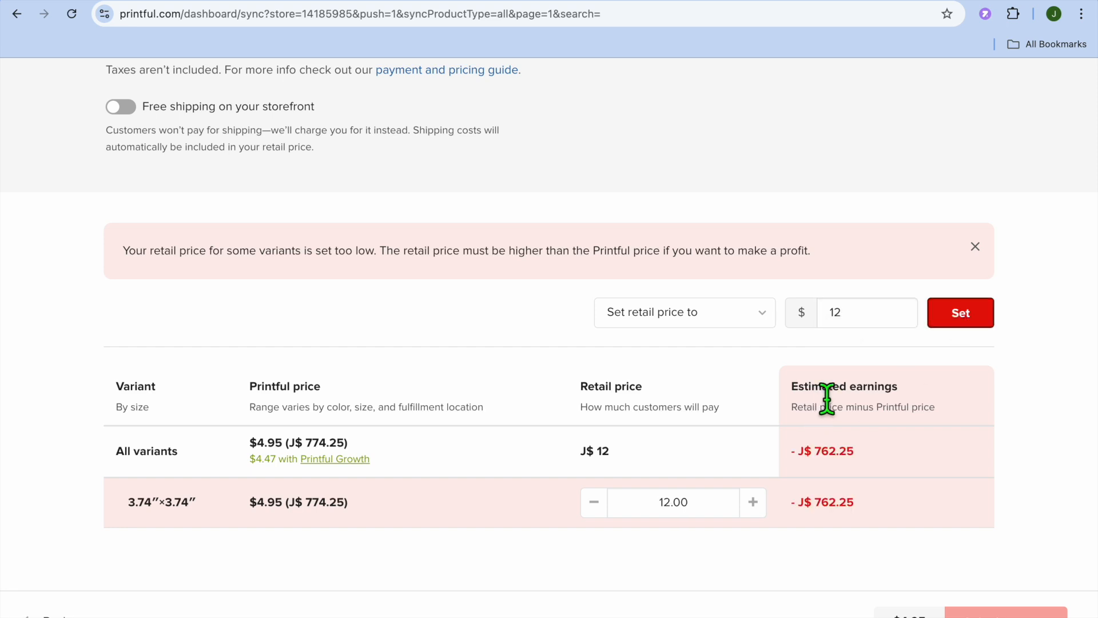
click(869, 327)
text(234)
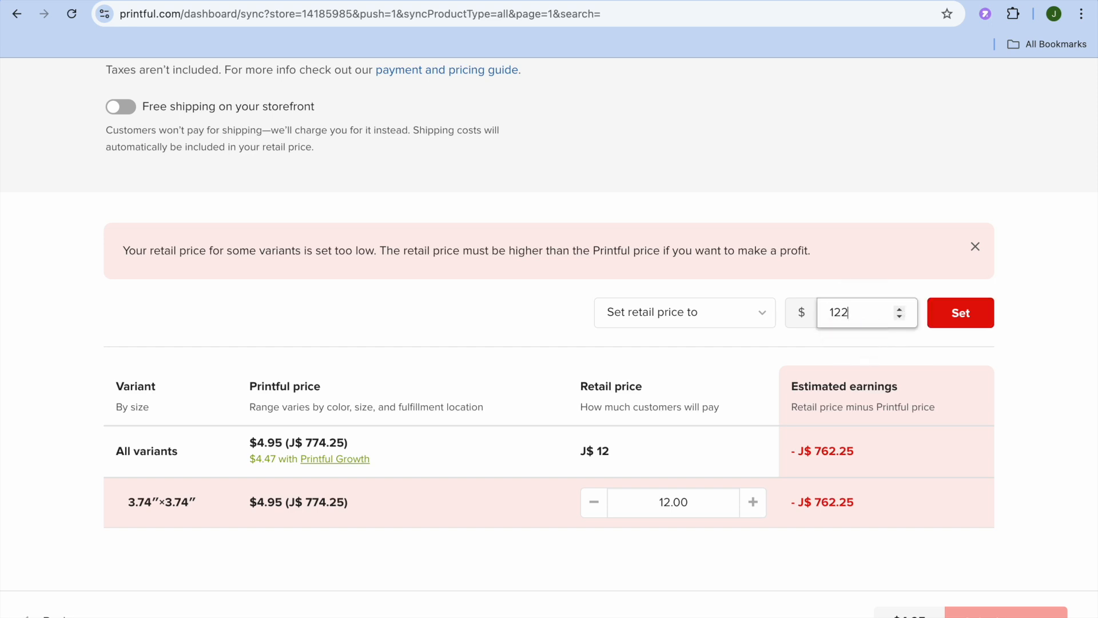
click(960, 313)
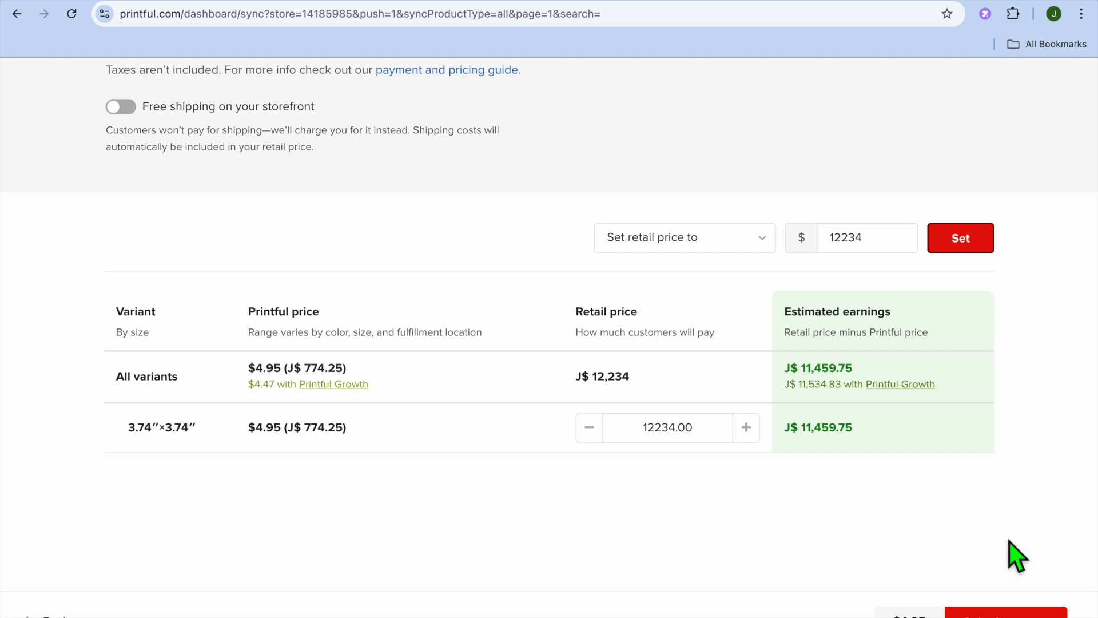
click(1006, 614)
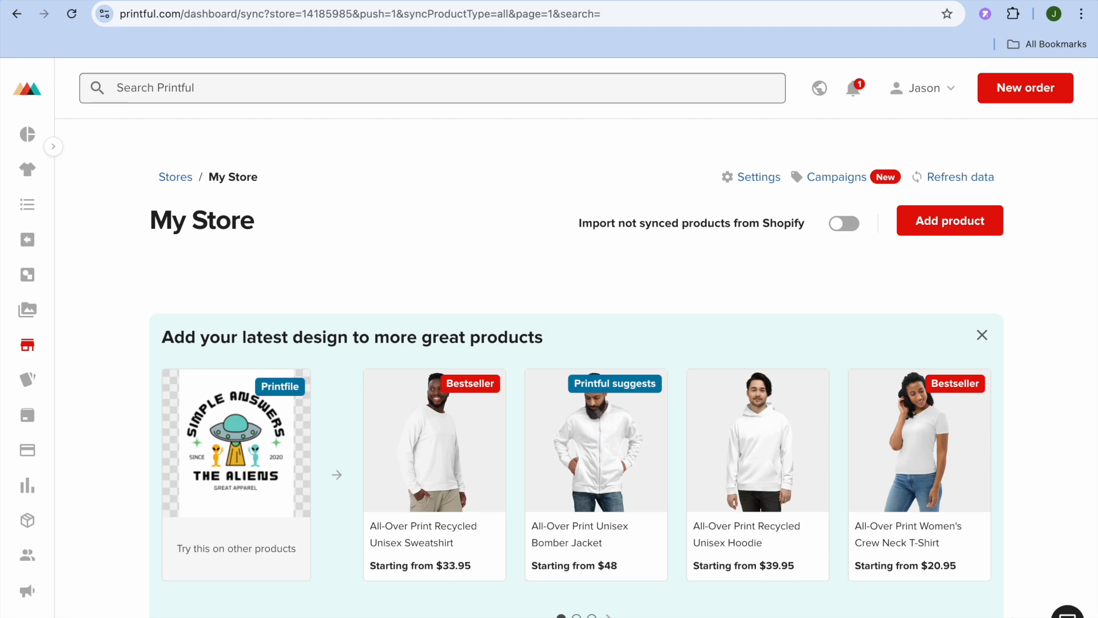
Step: Check the coaster in the Printful store's product list, and in the Shopify admin open the Cork-back coaster's storefront preview from the products list
scroll(1071, 520, down, 8)
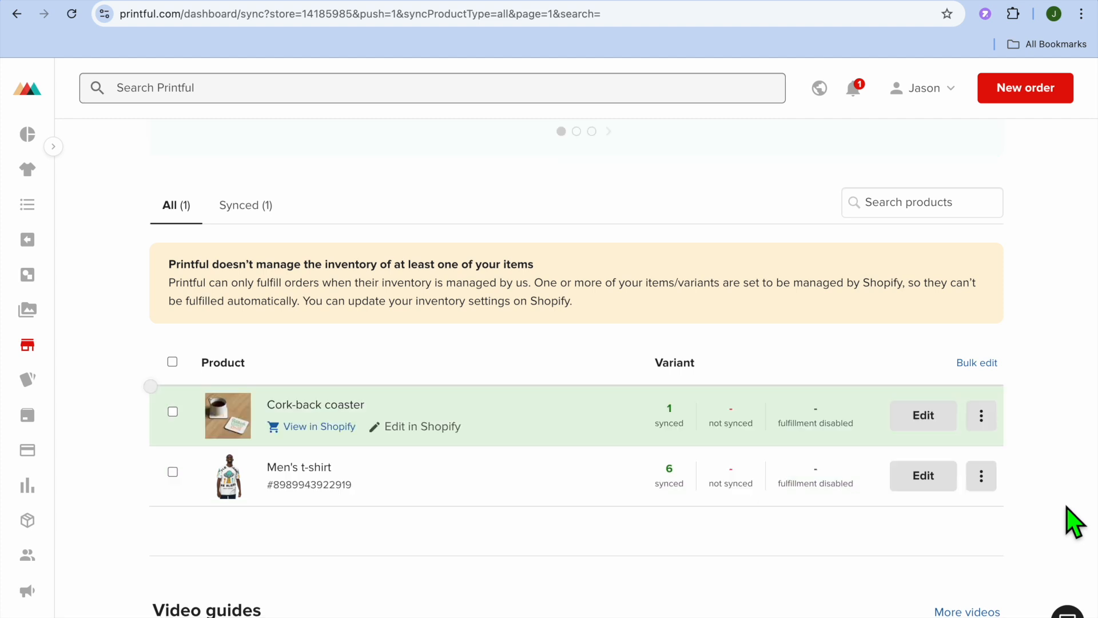
click(831, 1)
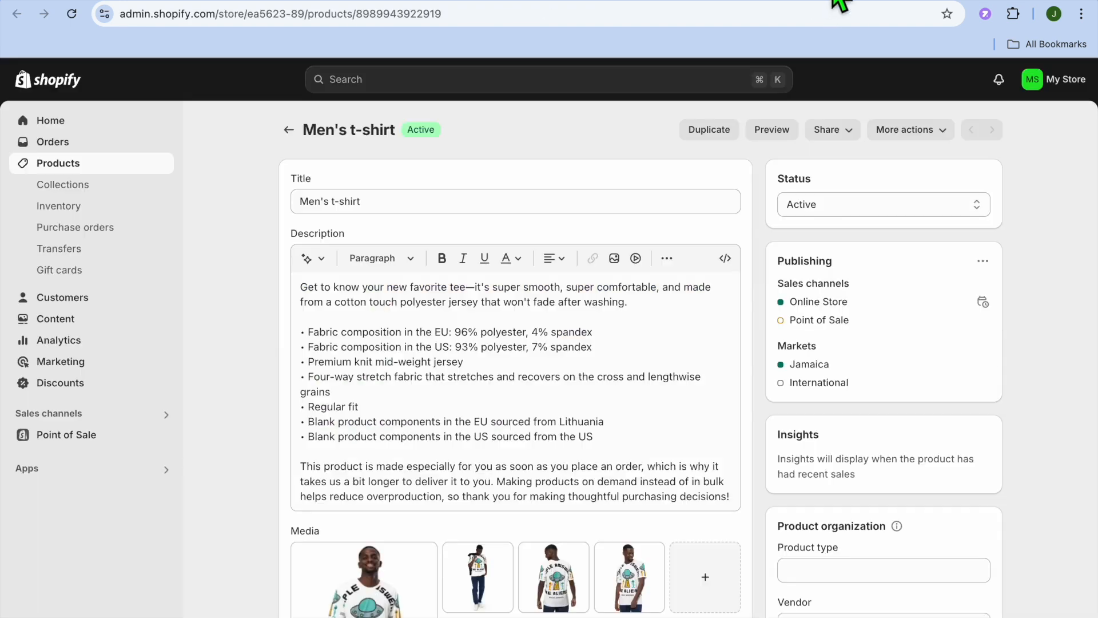
click(67, 162)
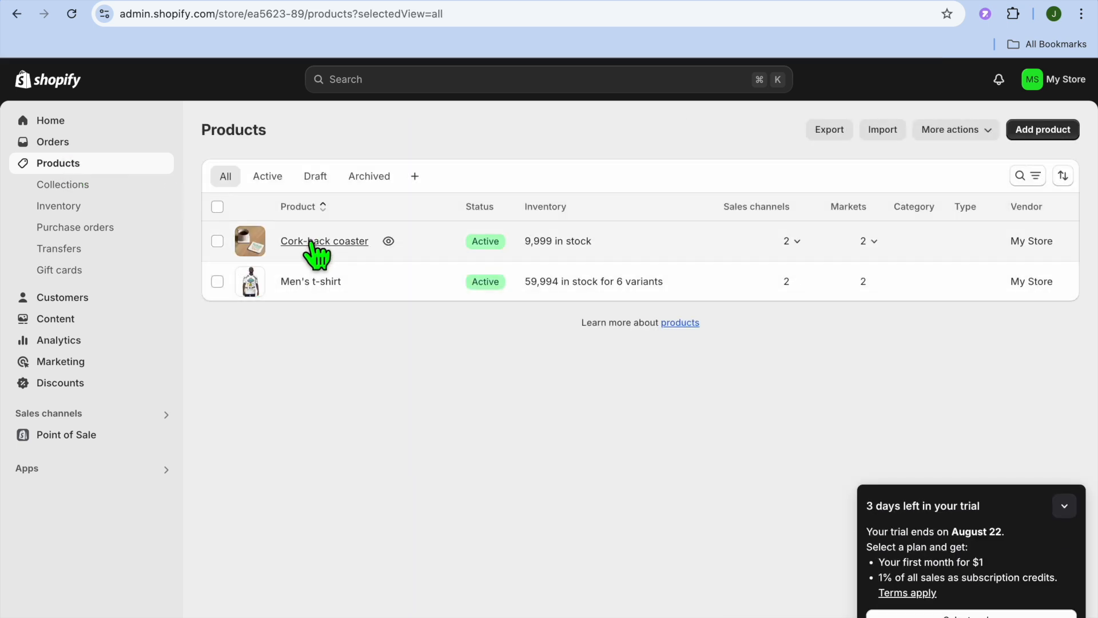
click(388, 240)
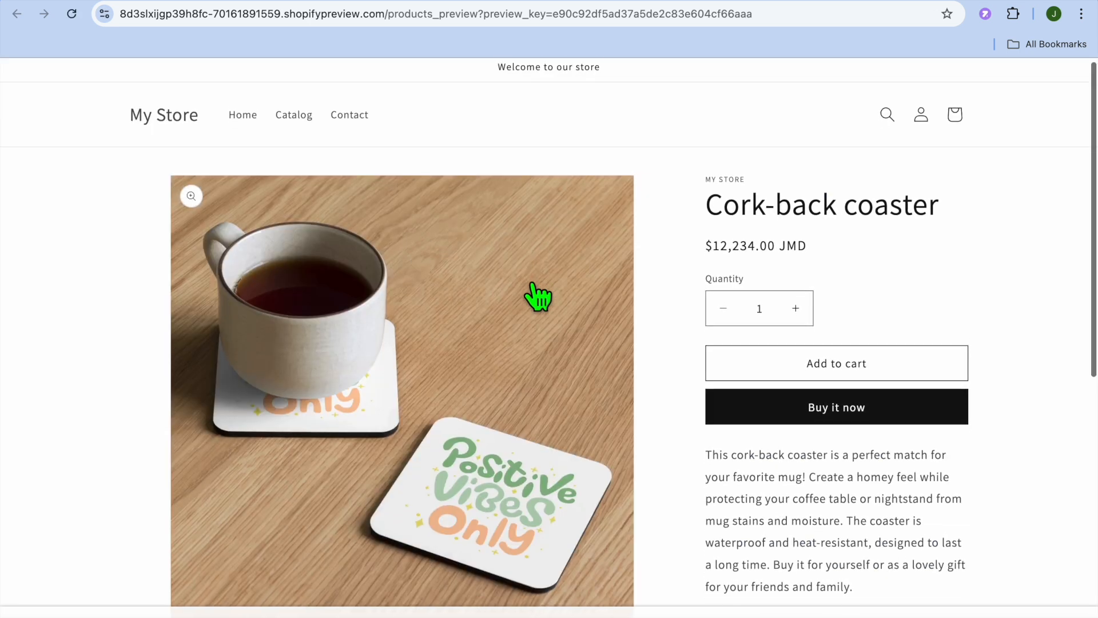
Step: Examine the mockup image, price and description on the Cork-back coaster's storefront preview page
scroll(538, 296, down, 2)
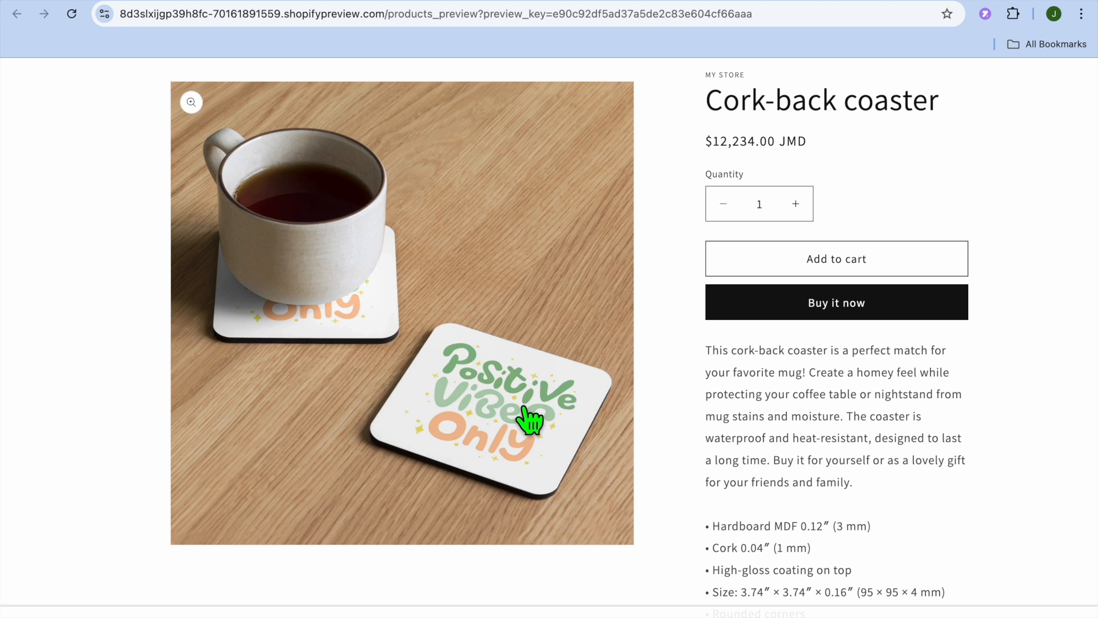
scroll(529, 420, up, 2)
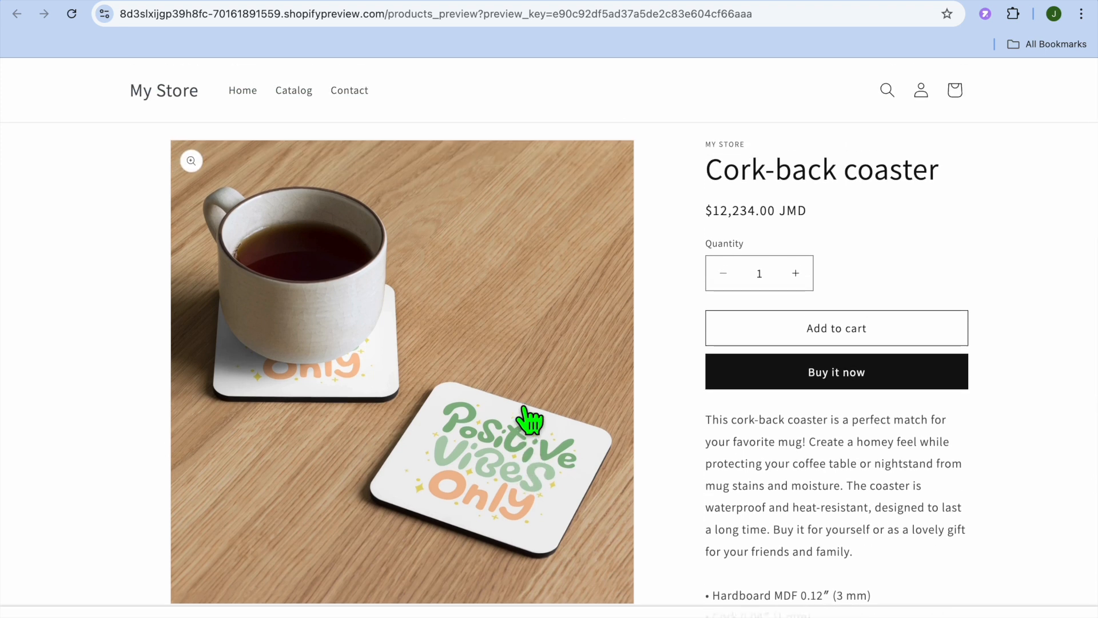
scroll(529, 419, down, 3)
scroll(529, 420, up, 4)
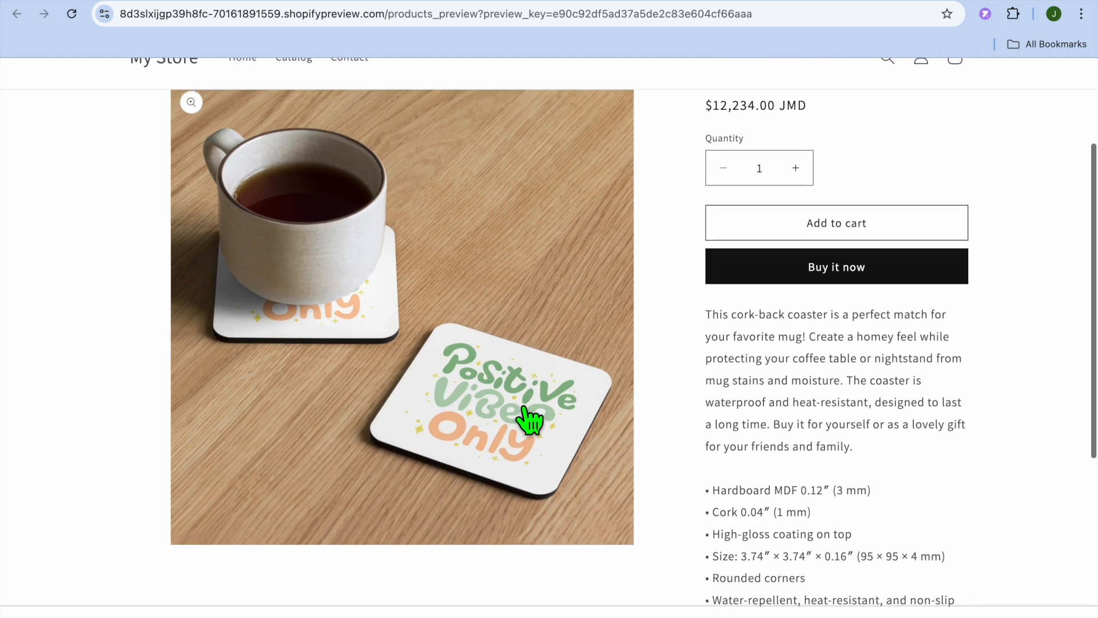